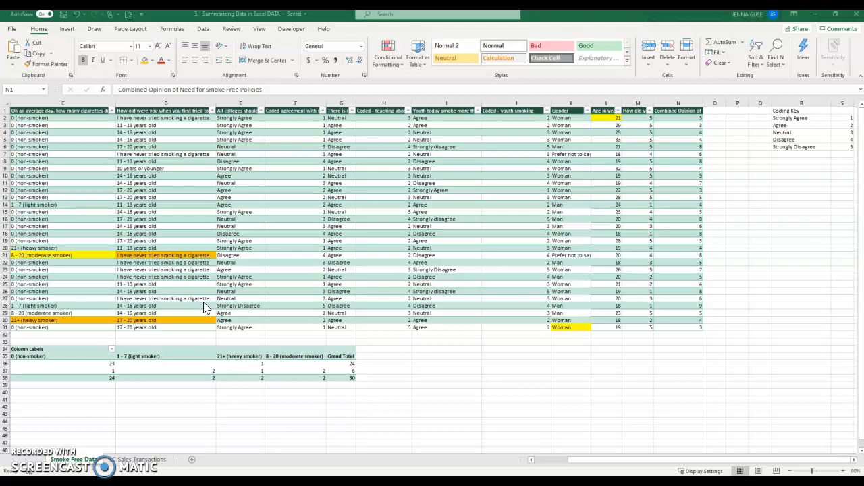
# Create a PivotTable from the Smoke Free Data table, placed on the existing worksheet at cell R9
pyautogui.moveTo(578, 462); pyautogui.dragTo(523, 451)
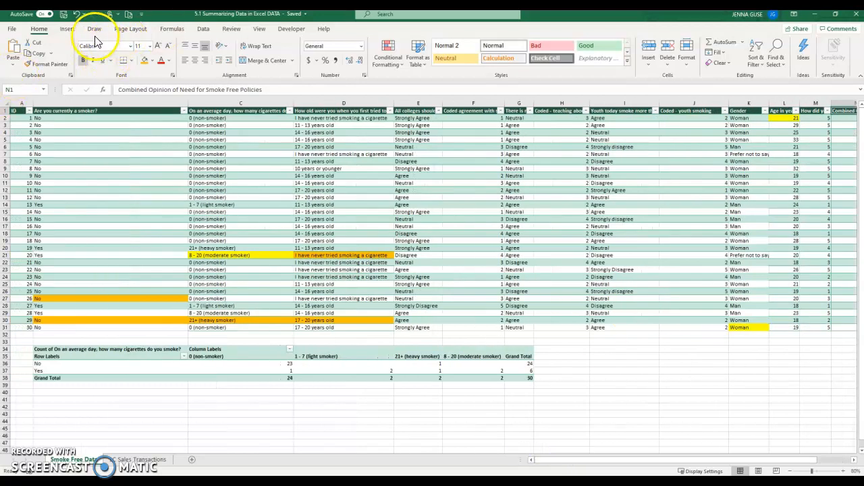
pyautogui.click(67, 28)
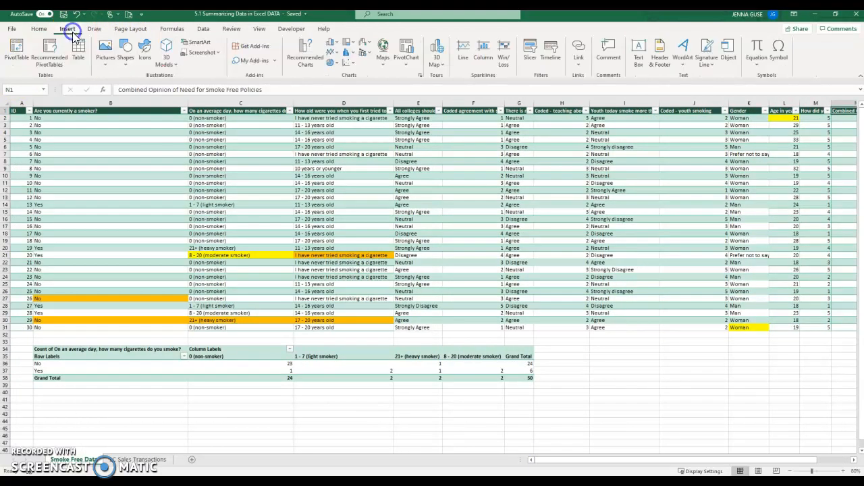
pyautogui.click(18, 51)
pyautogui.click(479, 281)
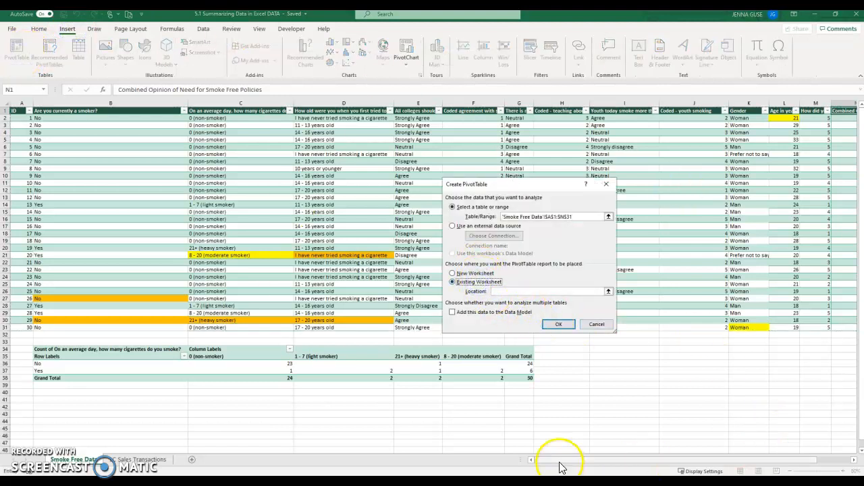
pyautogui.moveTo(559, 467); pyautogui.dragTo(717, 449)
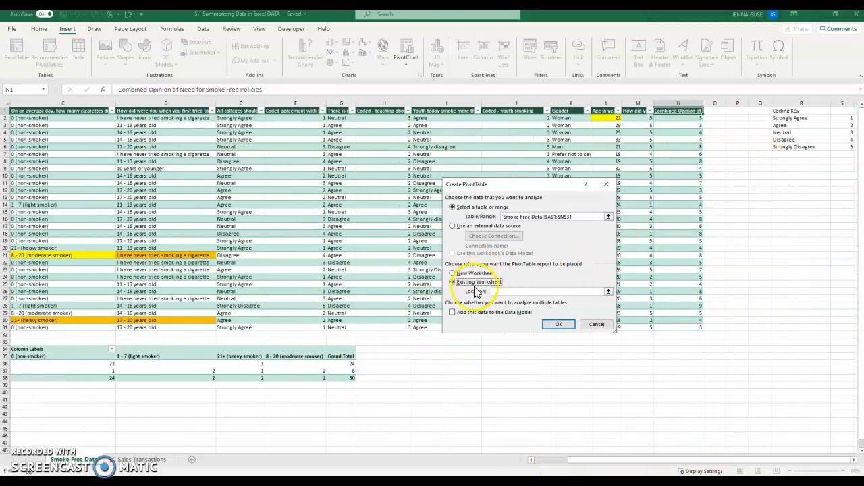
pyautogui.click(776, 168)
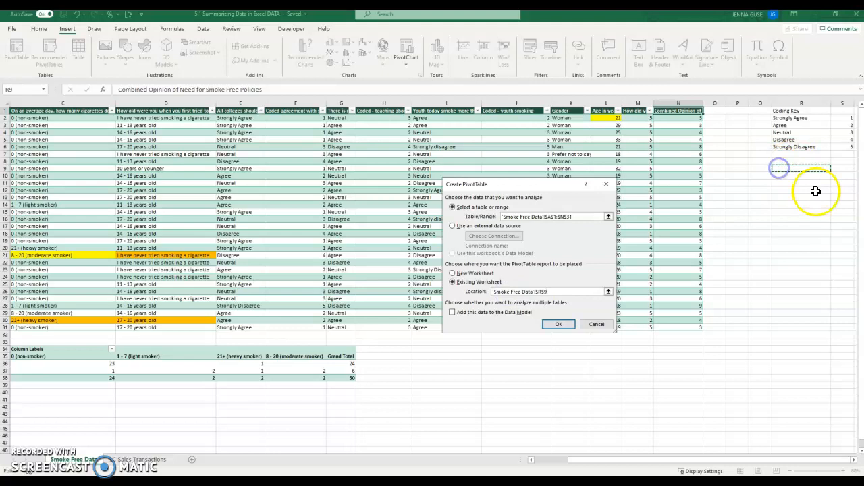
pyautogui.click(559, 324)
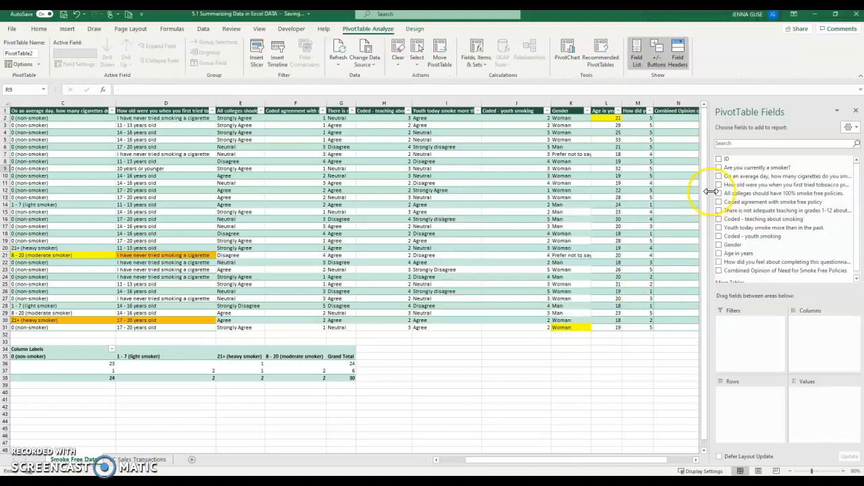
# Add the "Are you currently a smoker?" field to the PivotTable rows and count it in the values
pyautogui.moveTo(484, 453); pyautogui.dragTo(588, 450)
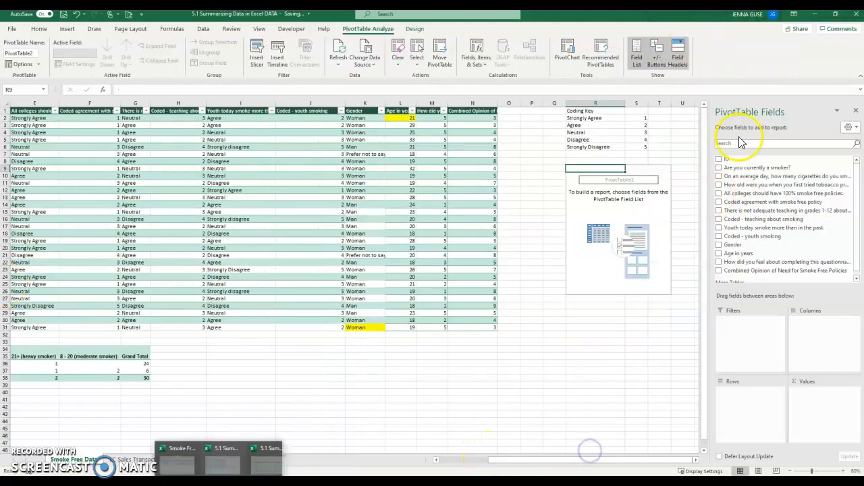
pyautogui.click(719, 168)
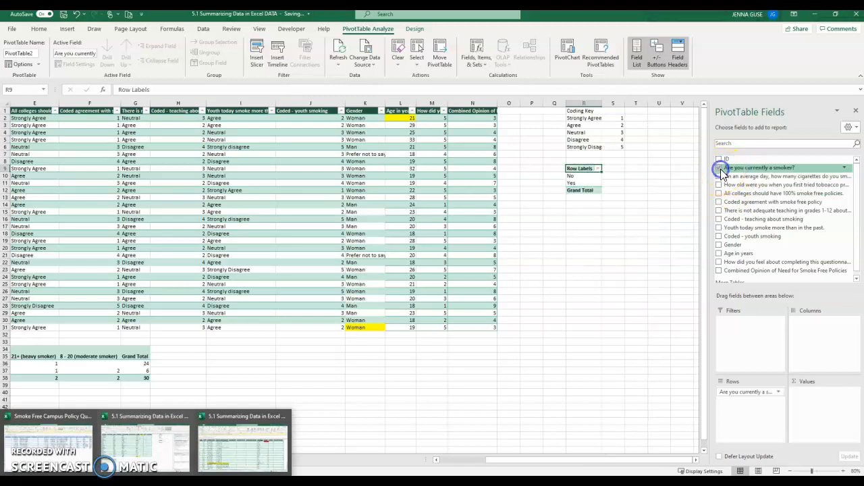
pyautogui.click(758, 171)
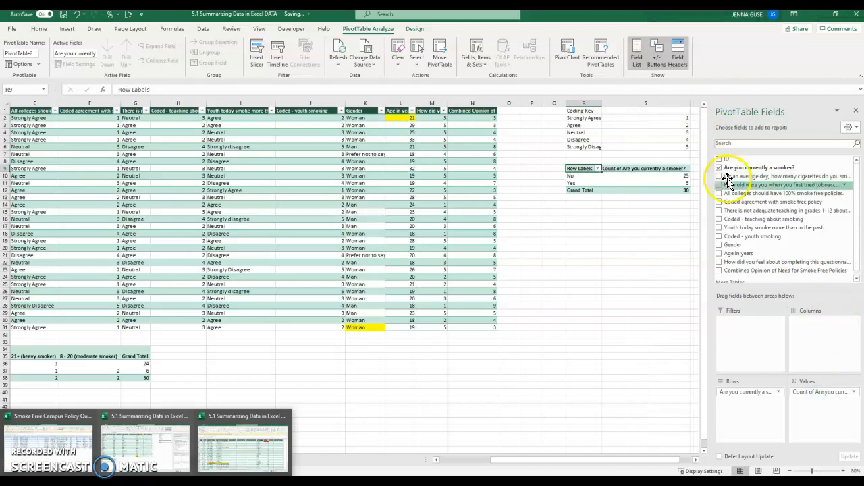
# Examine the smoker counts in the PivotTable cells
pyautogui.click(658, 176)
pyautogui.click(633, 184)
pyautogui.click(626, 176)
pyautogui.moveTo(655, 463); pyautogui.dragTo(675, 463)
pyautogui.click(635, 182)
pyautogui.click(650, 184)
pyautogui.click(637, 182)
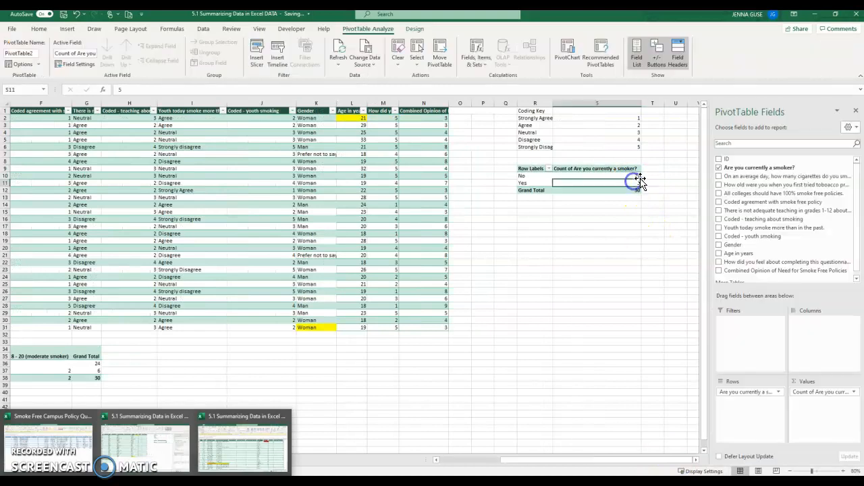
pyautogui.click(634, 177)
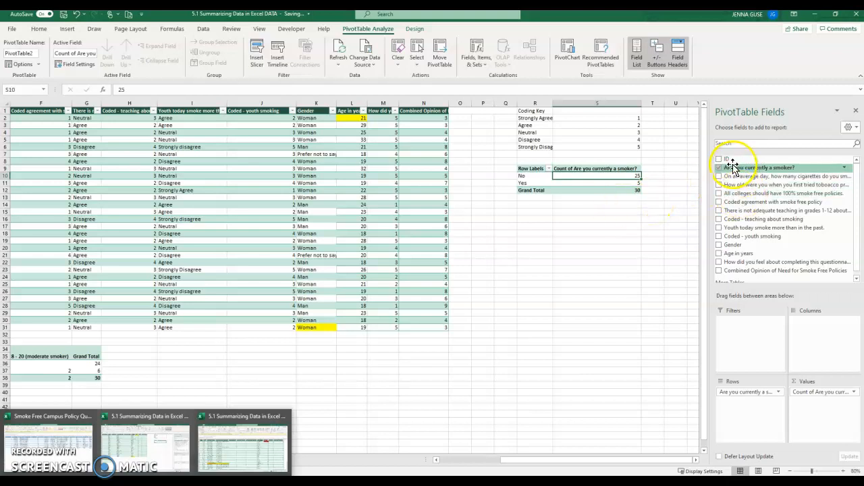
# Add a second count of "Are you currently a smoker?" to the PivotTable values
pyautogui.moveTo(753, 168); pyautogui.dragTo(825, 313)
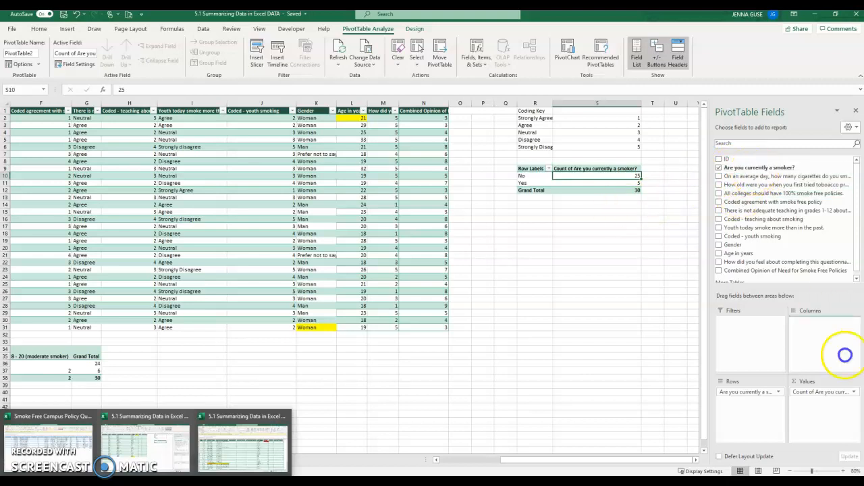
pyautogui.moveTo(843, 414); pyautogui.dragTo(844, 414)
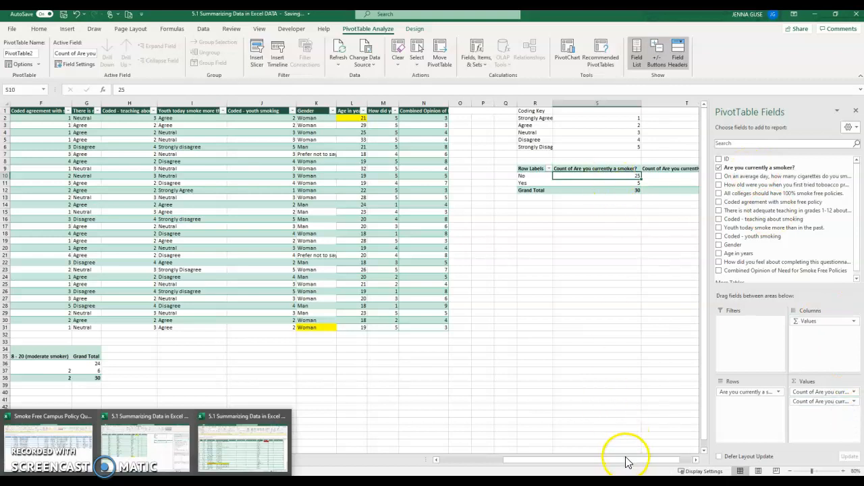
pyautogui.moveTo(629, 459); pyautogui.dragTo(676, 459)
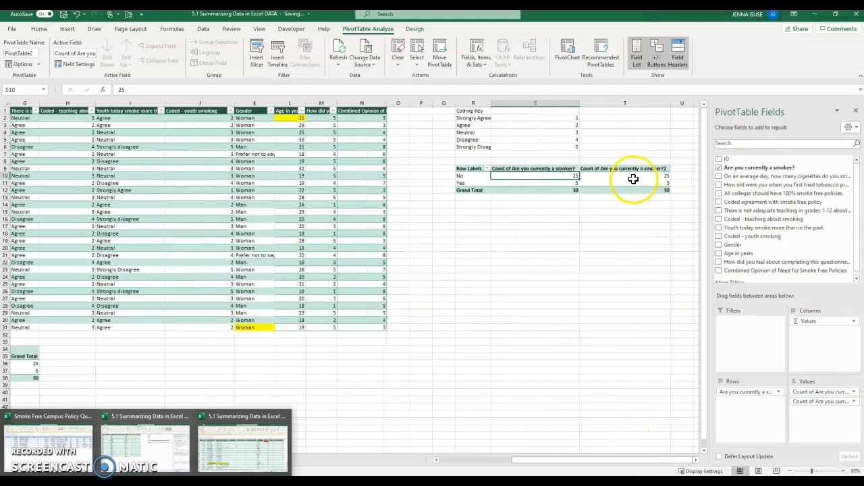
pyautogui.click(633, 179)
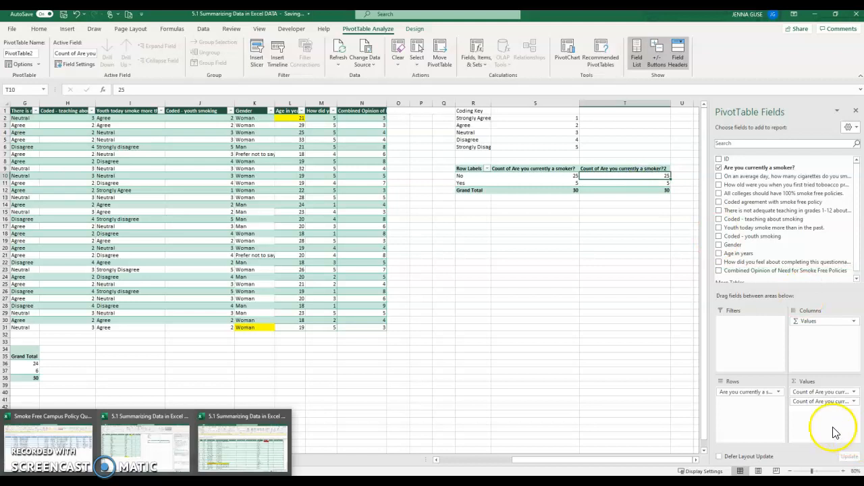
# Set the second count's value field settings to show values as % of Grand Total
pyautogui.click(855, 403)
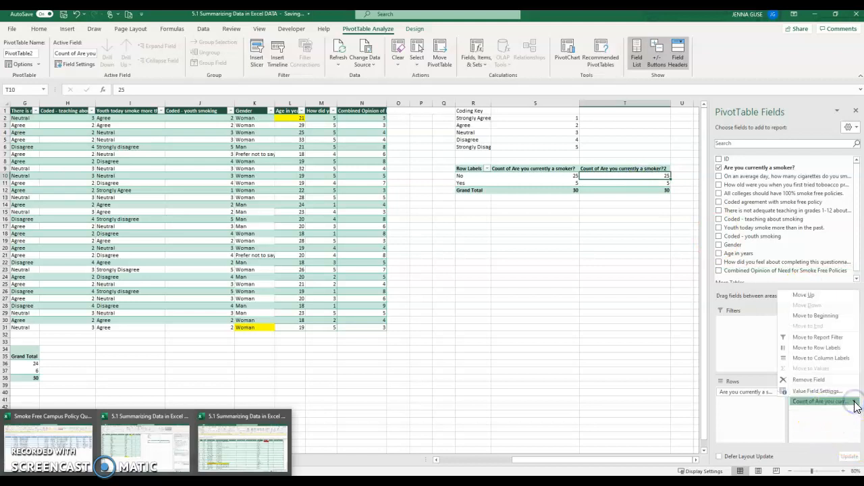
pyautogui.click(817, 392)
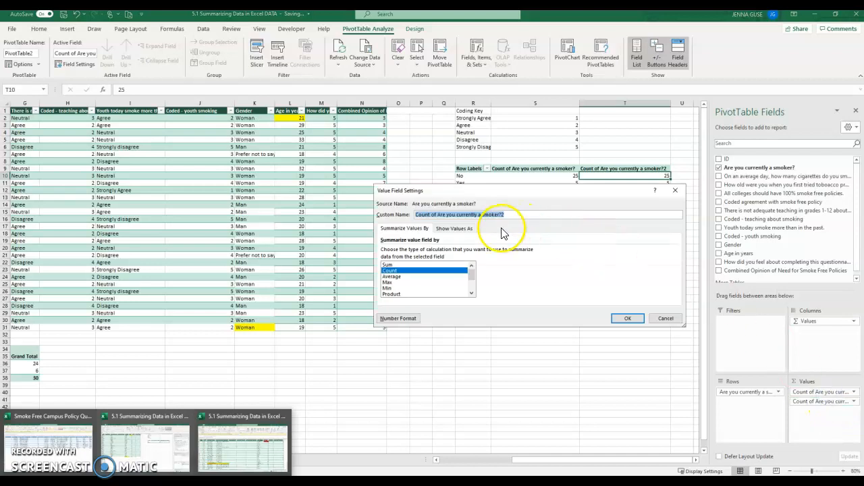
pyautogui.click(459, 230)
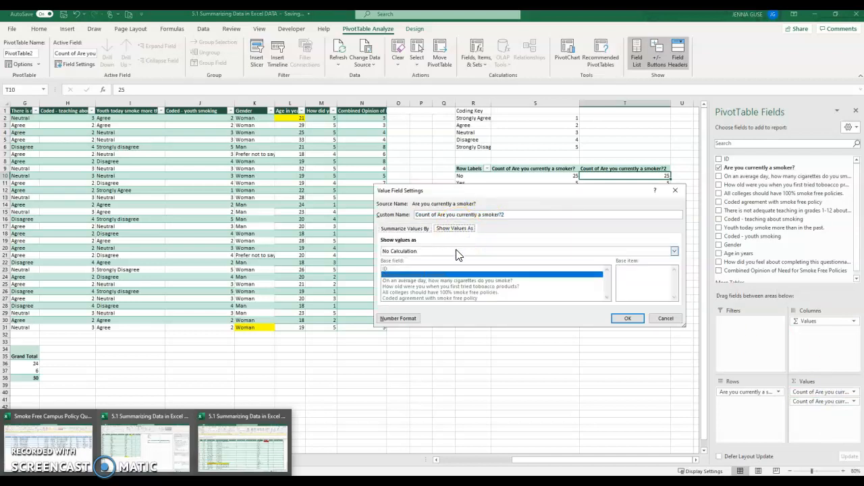
pyautogui.click(457, 251)
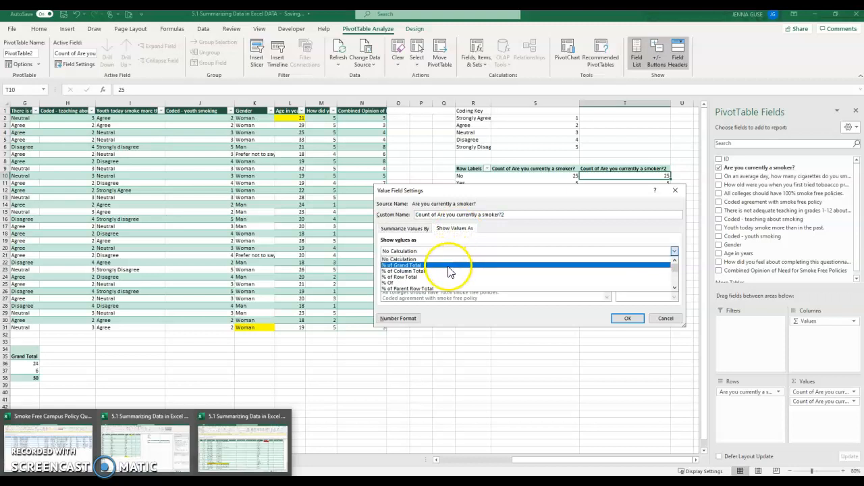
pyautogui.click(448, 265)
pyautogui.click(621, 320)
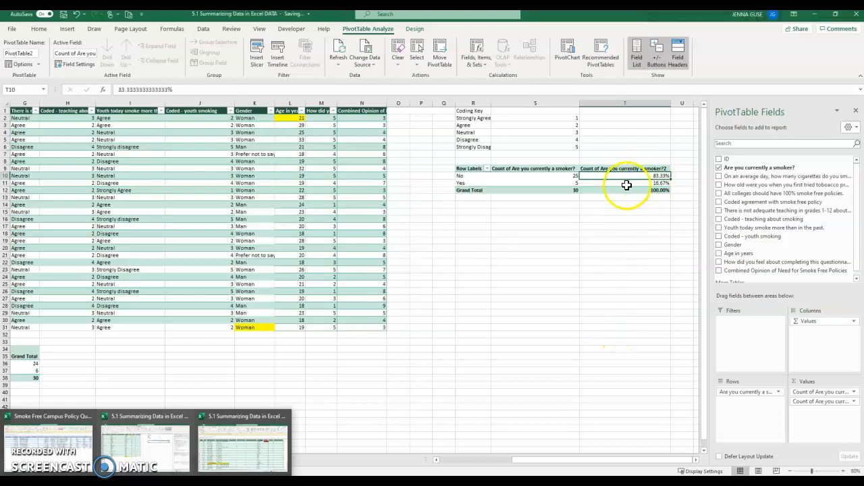
# Inspect the percentage values in the PivotTable
pyautogui.click(572, 190)
pyautogui.click(628, 175)
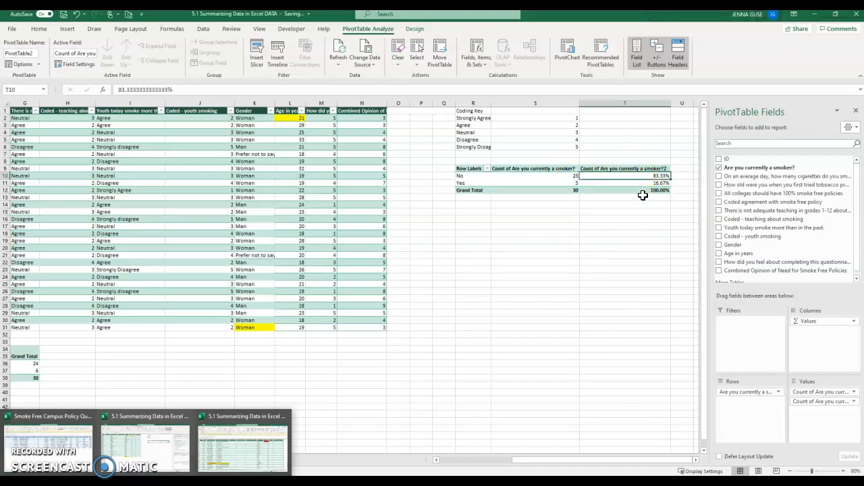
pyautogui.click(639, 183)
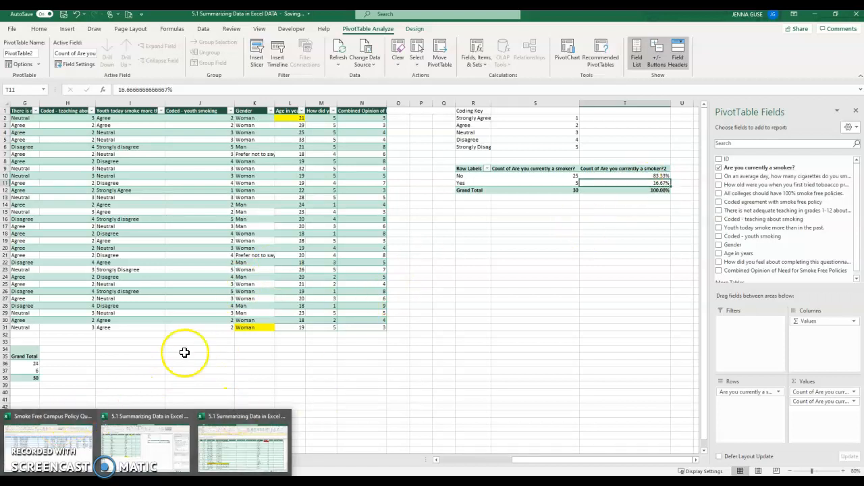
pyautogui.click(130, 375)
# Create another PivotTable from the Smoke Free Data table on the existing worksheet at cell R15
pyautogui.moveTo(610, 460); pyautogui.dragTo(522, 439)
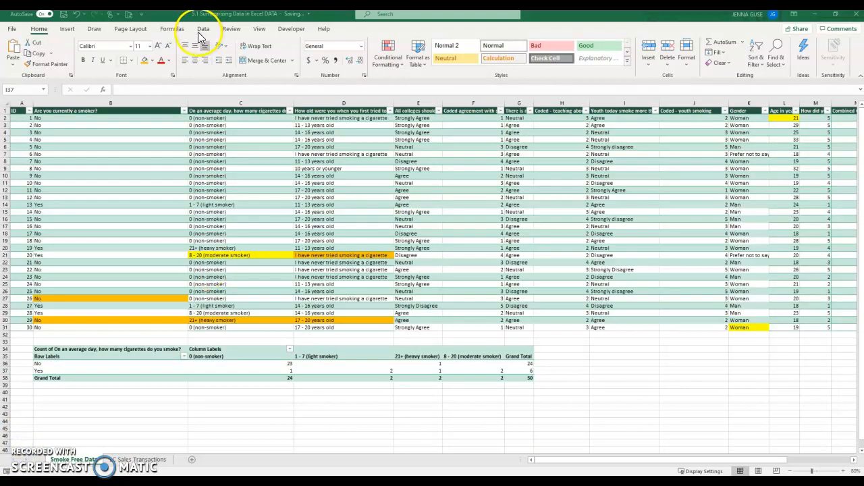
pyautogui.click(75, 30)
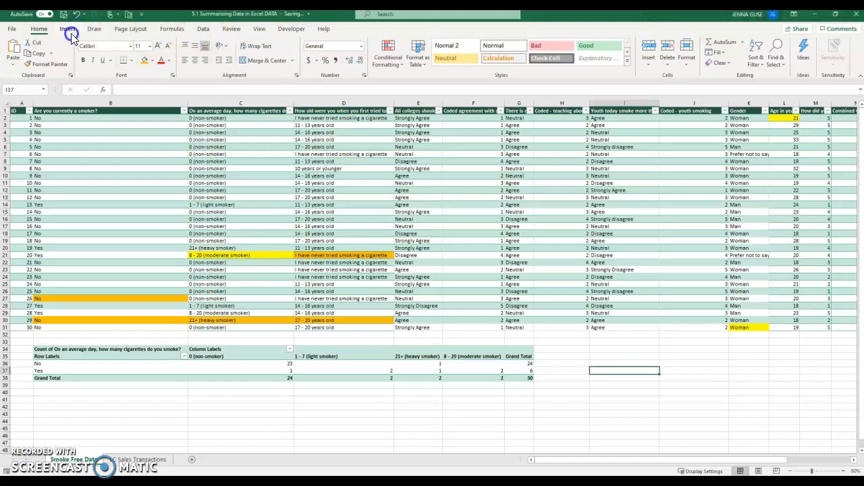
pyautogui.click(50, 113)
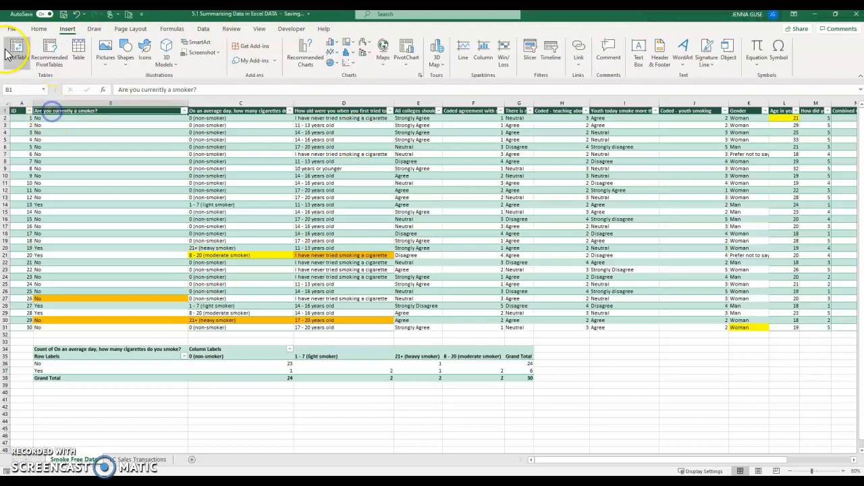
pyautogui.click(7, 54)
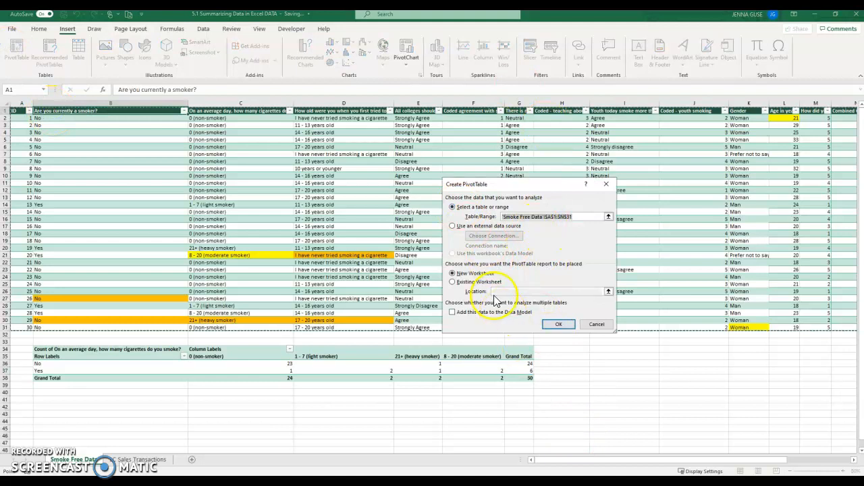
pyautogui.click(481, 282)
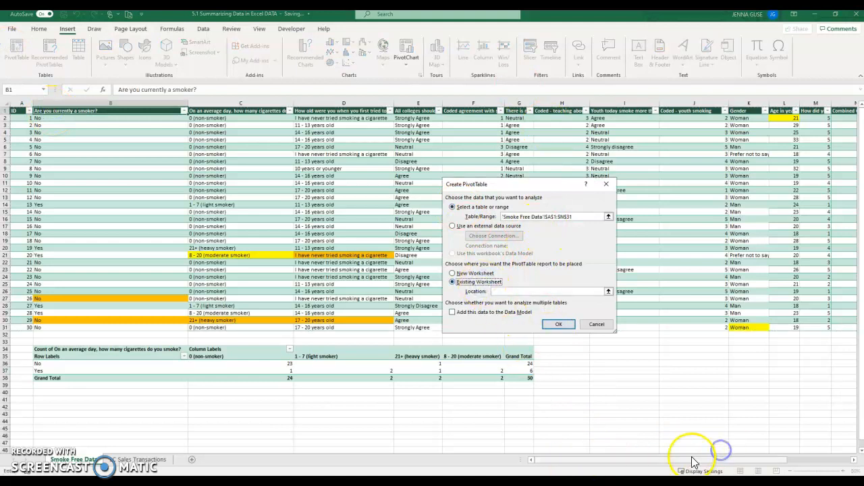
pyautogui.moveTo(694, 460); pyautogui.dragTo(826, 440)
pyautogui.moveTo(539, 194); pyautogui.dragTo(438, 179)
pyautogui.click(582, 211)
pyautogui.click(458, 310)
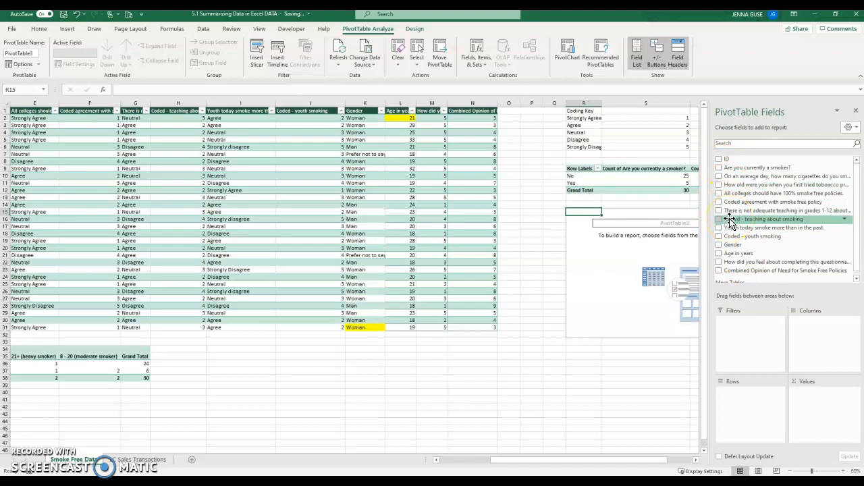
# Add the "How old were you when you first tried tobacco products?" field to rows and count it in values
pyautogui.click(719, 185)
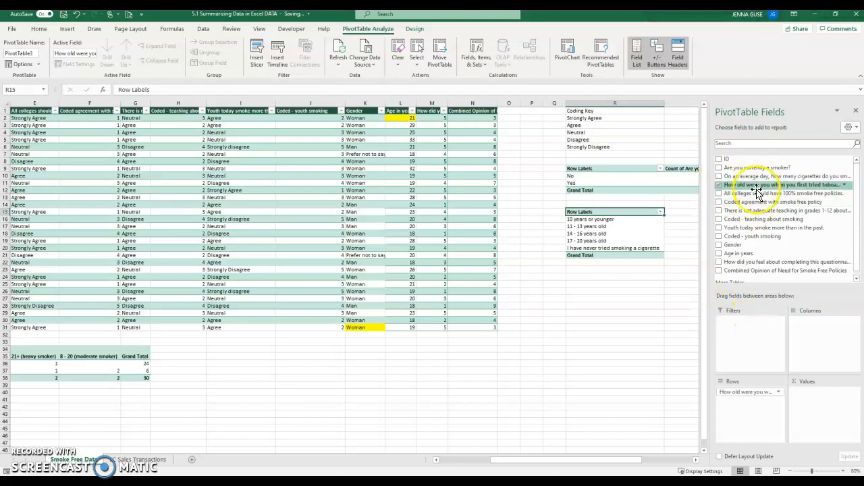
pyautogui.moveTo(754, 189); pyautogui.dragTo(812, 400)
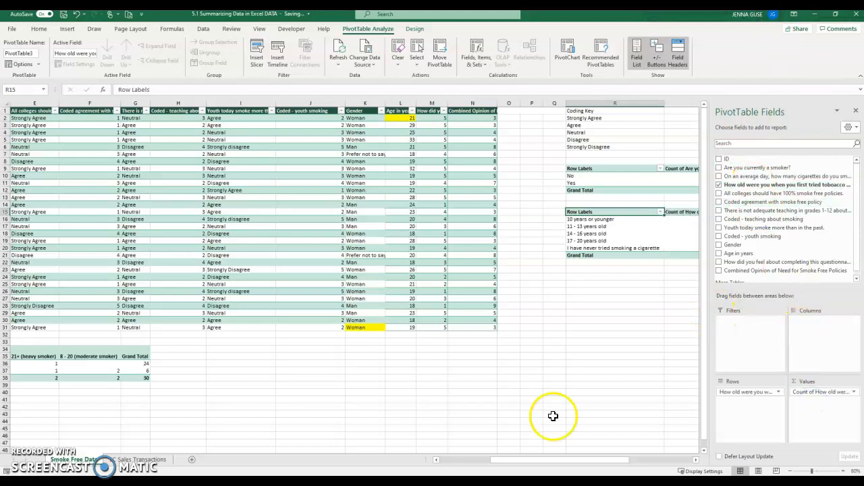
pyautogui.moveTo(553, 460); pyautogui.dragTo(617, 453)
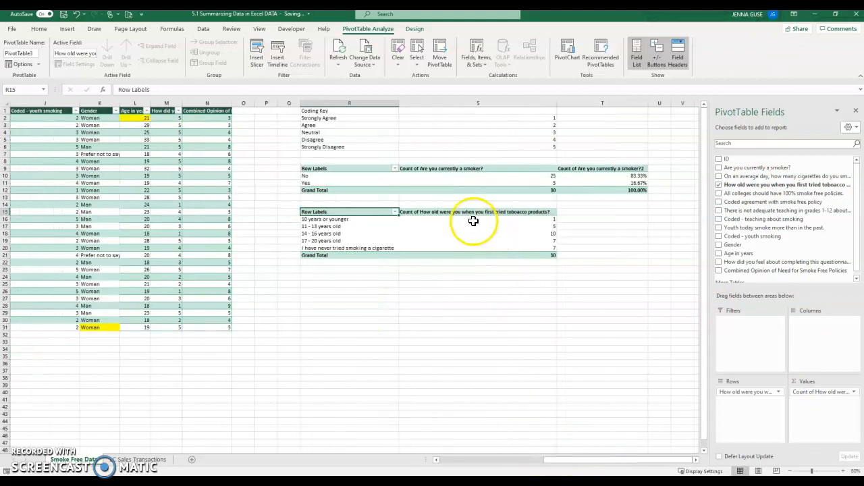
# Review the age-group counts in the new PivotTable and return to the data's first column
pyautogui.moveTo(473, 220); pyautogui.dragTo(486, 241)
pyautogui.click(463, 247)
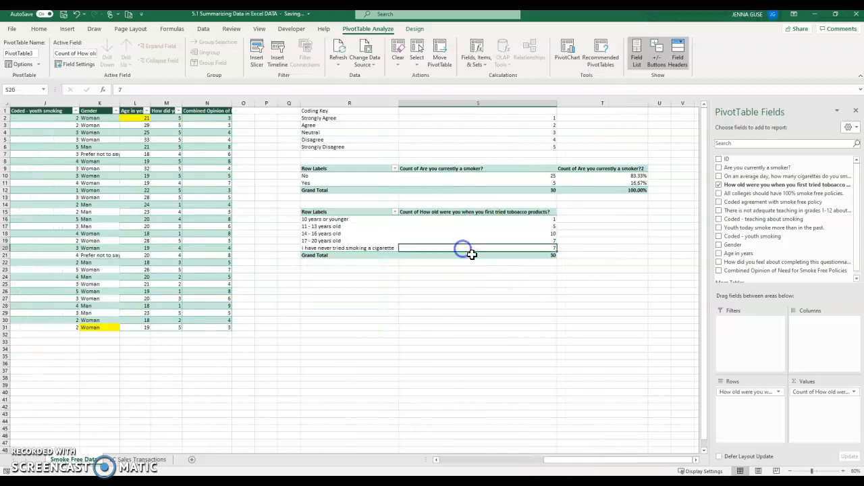
pyautogui.moveTo(371, 233); pyautogui.dragTo(462, 233)
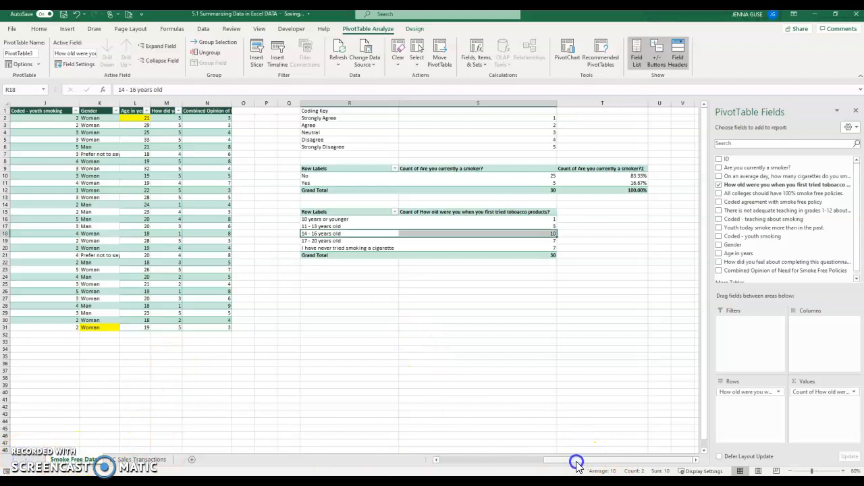
pyautogui.moveTo(552, 464); pyautogui.dragTo(447, 462)
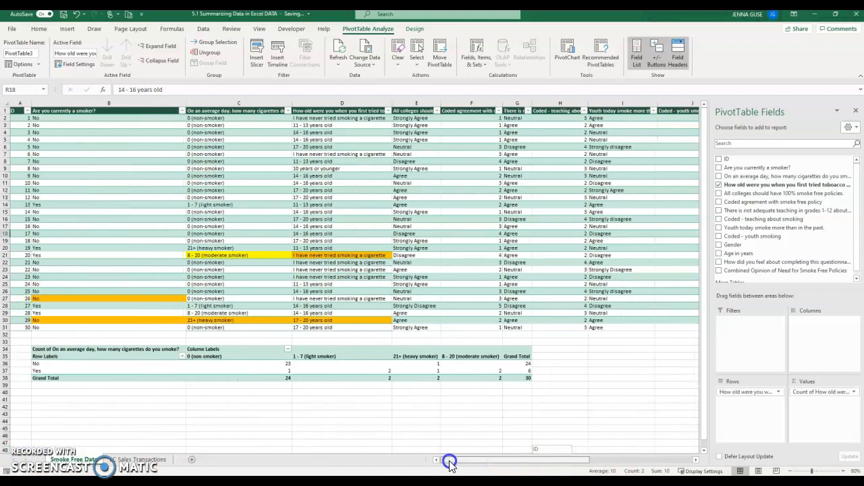
pyautogui.click(81, 110)
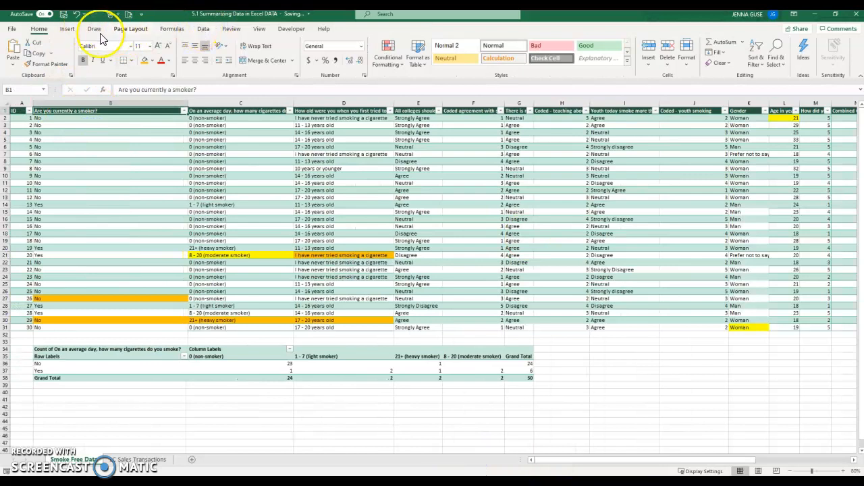
# Create another PivotTable from the Smoke Free Data table on the existing worksheet at cell R23
pyautogui.click(66, 29)
pyautogui.click(18, 52)
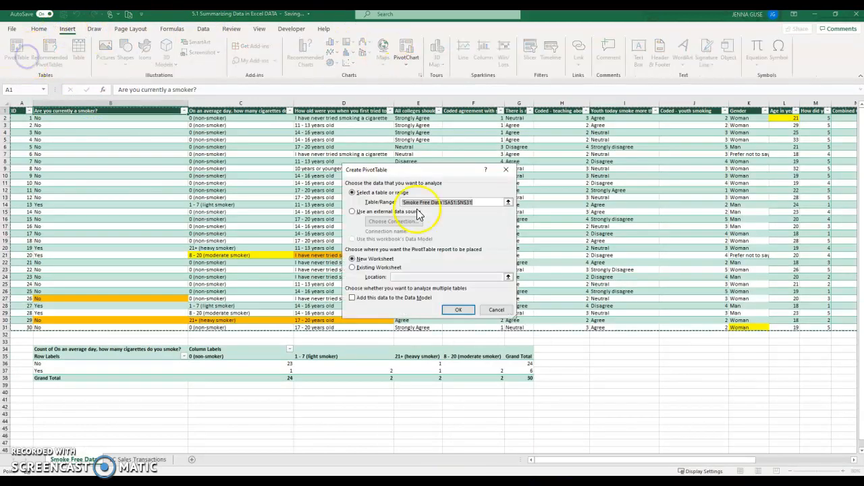
pyautogui.click(378, 268)
pyautogui.moveTo(602, 459); pyautogui.dragTo(791, 450)
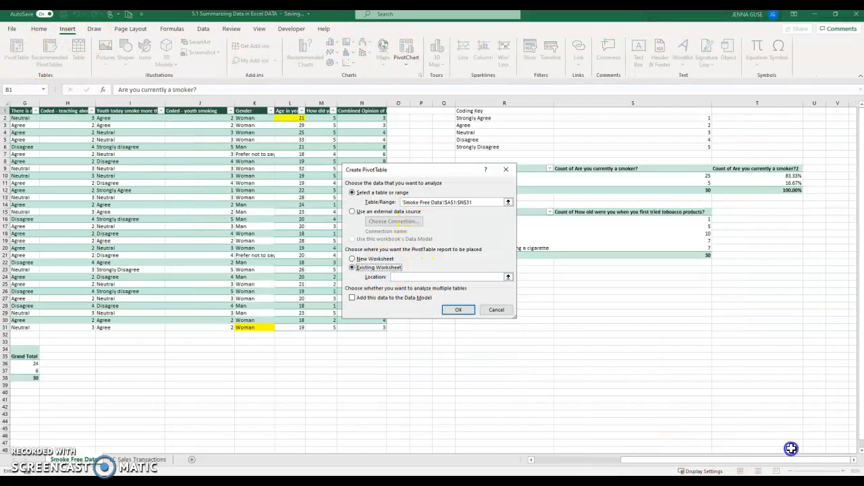
pyautogui.moveTo(437, 168); pyautogui.dragTo(329, 170)
pyautogui.click(468, 270)
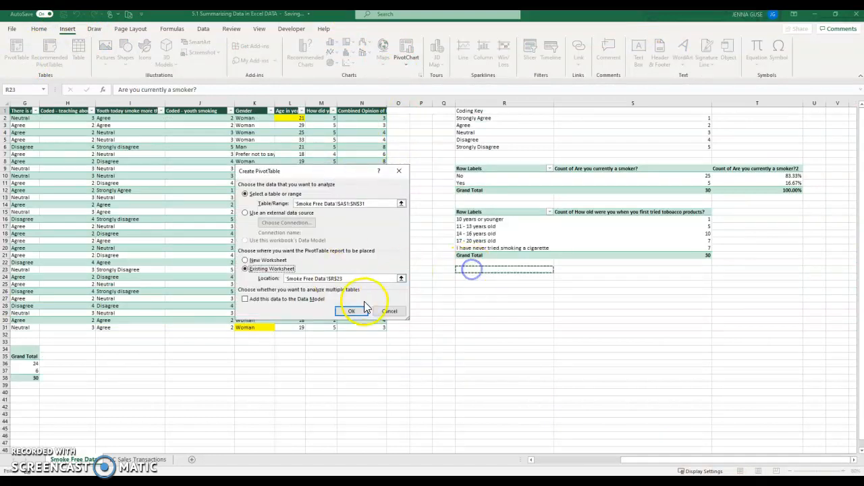
pyautogui.click(352, 311)
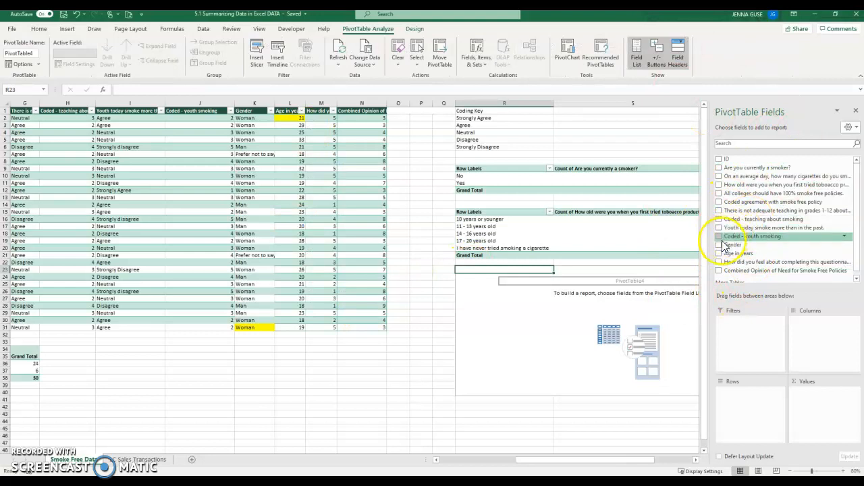
# Lay out the new PivotTable with Gender as columns and the daily cigarettes question as rows
pyautogui.click(719, 244)
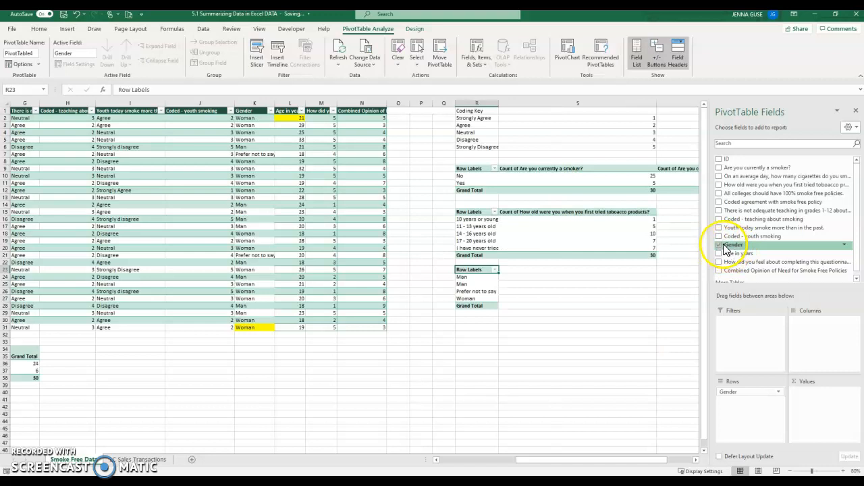
pyautogui.click(719, 176)
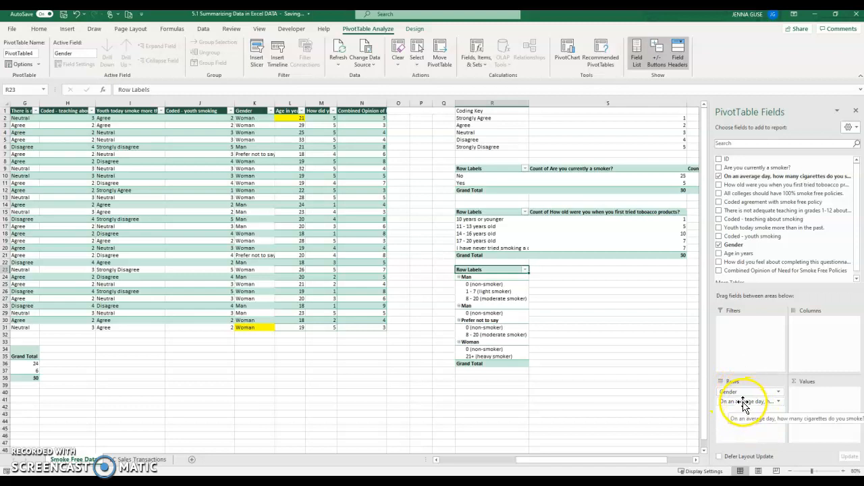
pyautogui.moveTo(742, 403); pyautogui.dragTo(813, 323)
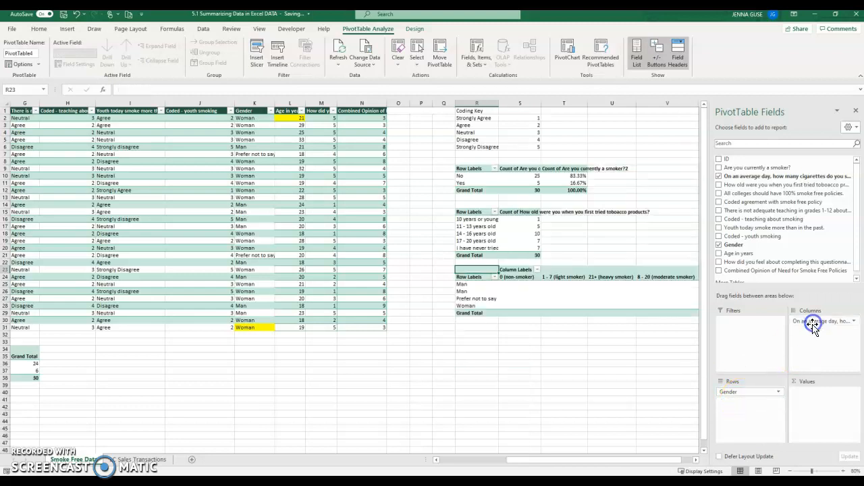
pyautogui.moveTo(602, 460); pyautogui.dragTo(655, 460)
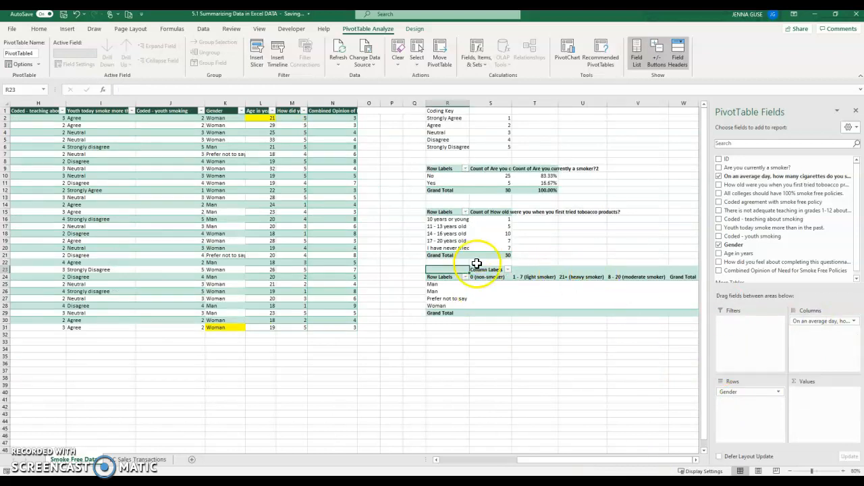
pyautogui.click(533, 277)
pyautogui.moveTo(557, 286); pyautogui.dragTo(682, 282)
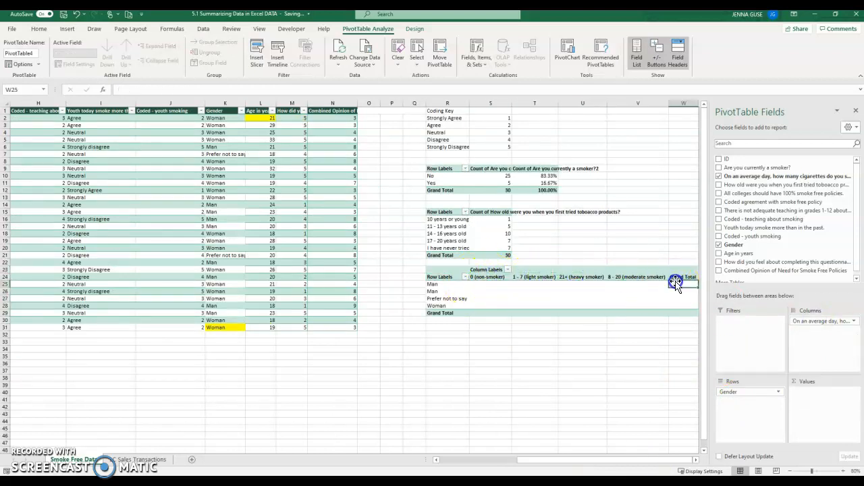
pyautogui.moveTo(735, 394); pyautogui.dragTo(828, 332)
pyautogui.moveTo(820, 322); pyautogui.dragTo(769, 409)
# Compare the PivotTable's gender column headers with the Gender filter values in the source data
pyautogui.click(508, 276)
pyautogui.click(594, 281)
pyautogui.click(569, 271)
pyautogui.moveTo(457, 285); pyautogui.dragTo(463, 305)
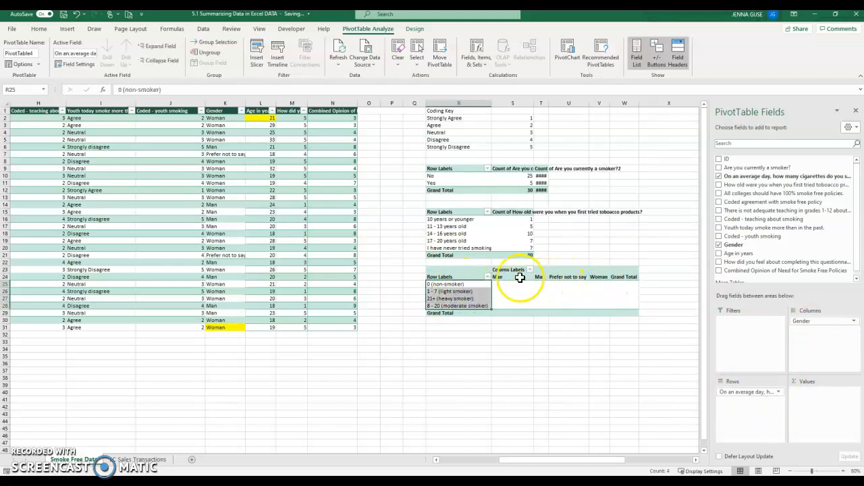
pyautogui.click(470, 284)
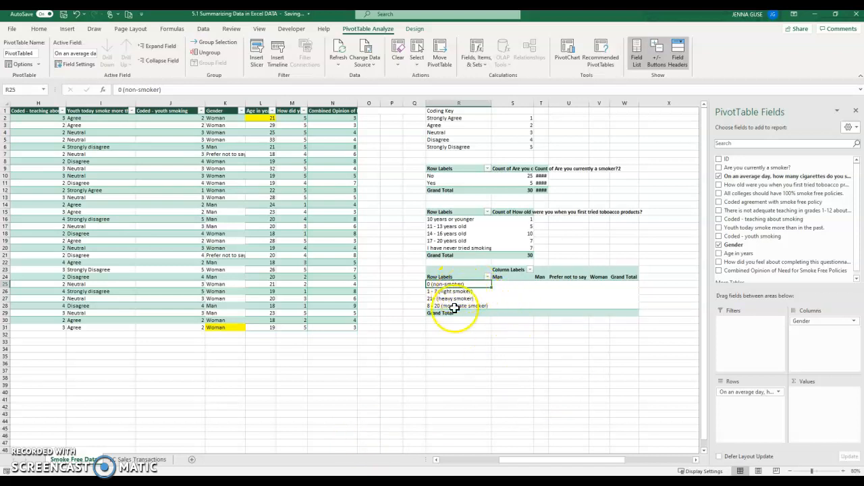
pyautogui.moveTo(496, 277); pyautogui.dragTo(543, 276)
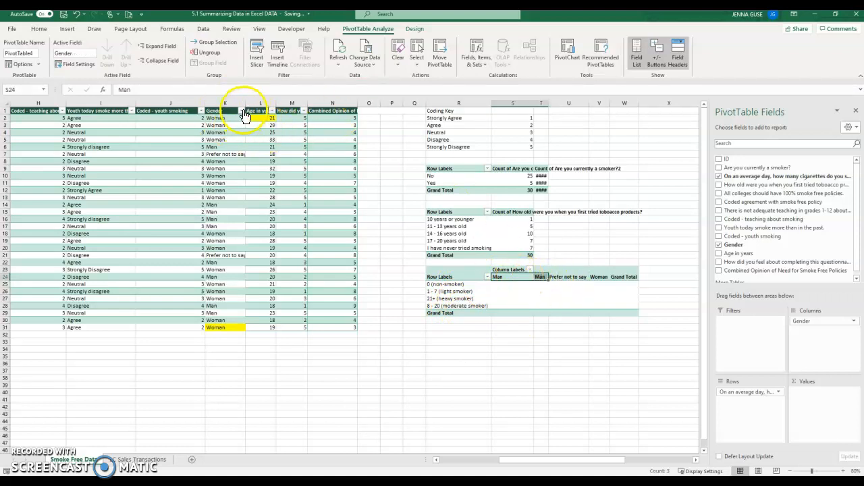
pyautogui.click(241, 111)
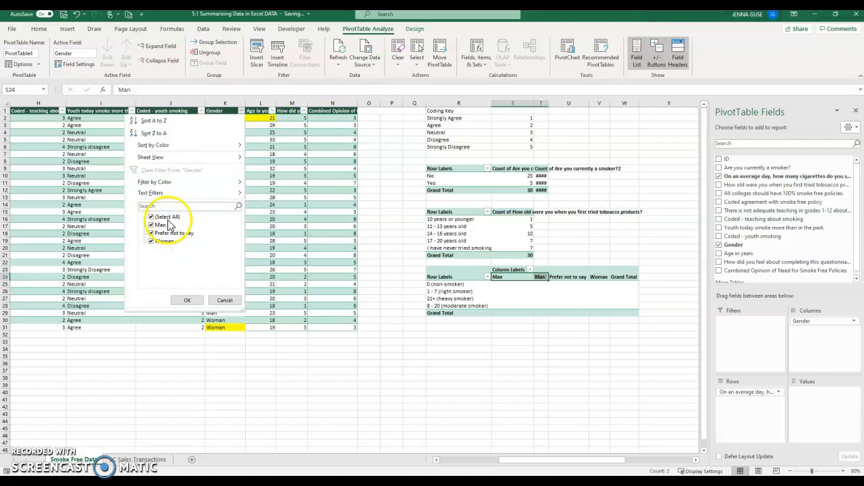
pyautogui.click(224, 300)
pyautogui.click(258, 248)
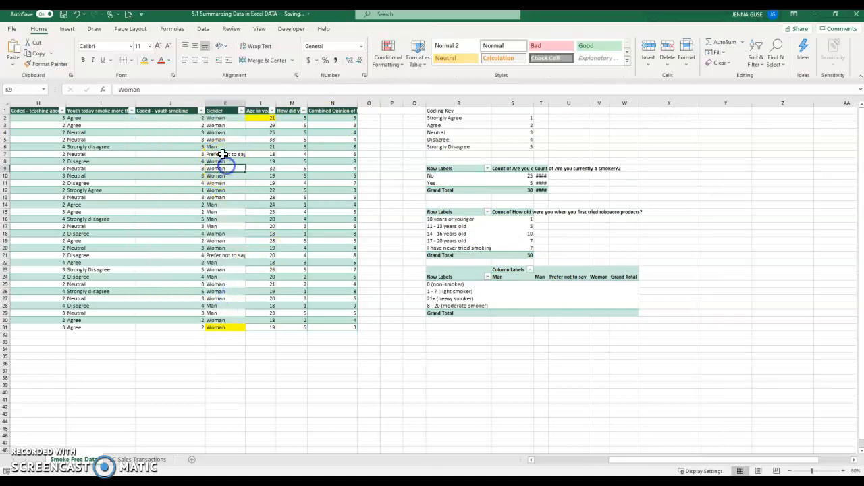
# Re-enter the inconsistent "Man" entries in the Gender column of the source data
pyautogui.doubleClick(229, 147)
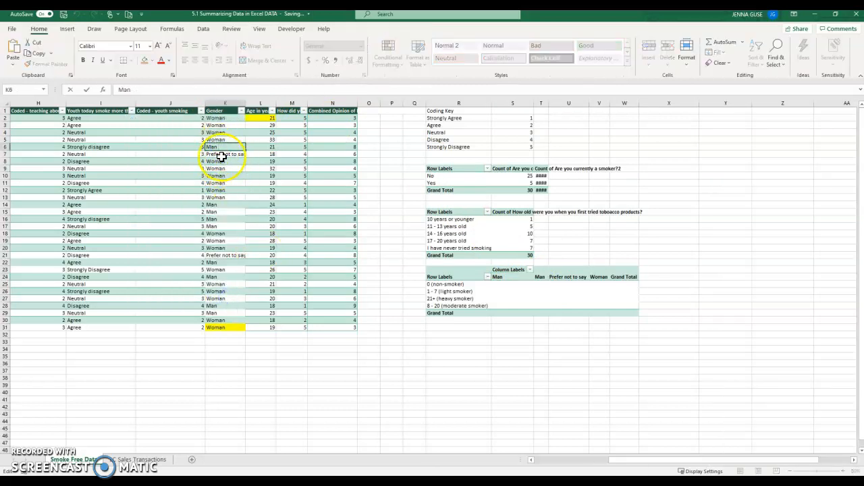
pyautogui.doubleClick(226, 204)
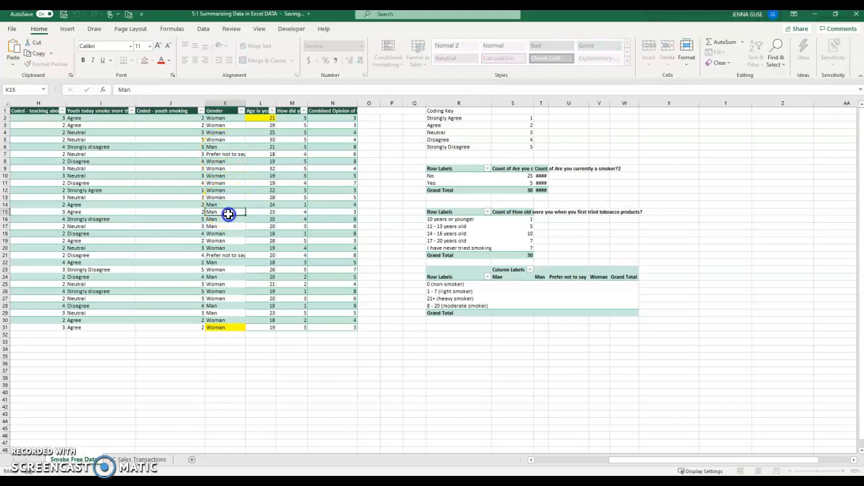
pyautogui.click(227, 212)
pyautogui.doubleClick(221, 213)
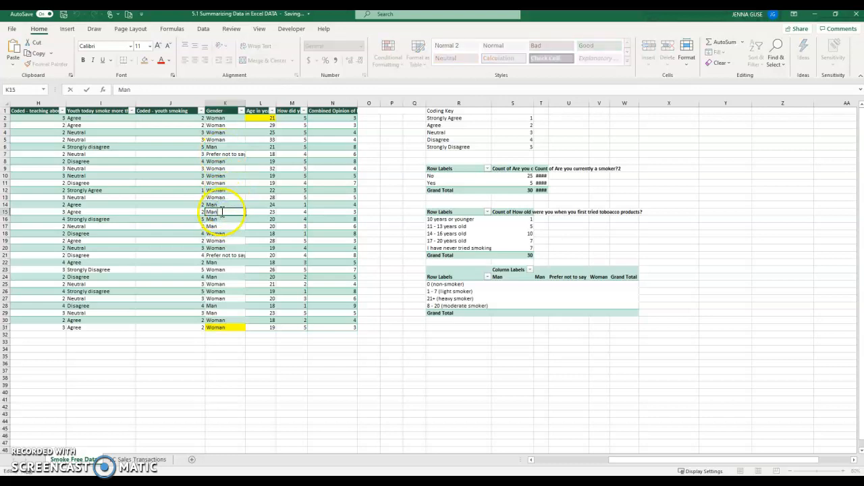
pyautogui.click(220, 205)
pyautogui.doubleClick(222, 210)
pyautogui.doubleClick(226, 206)
pyautogui.doubleClick(225, 206)
pyautogui.click(225, 146)
pyautogui.doubleClick(226, 146)
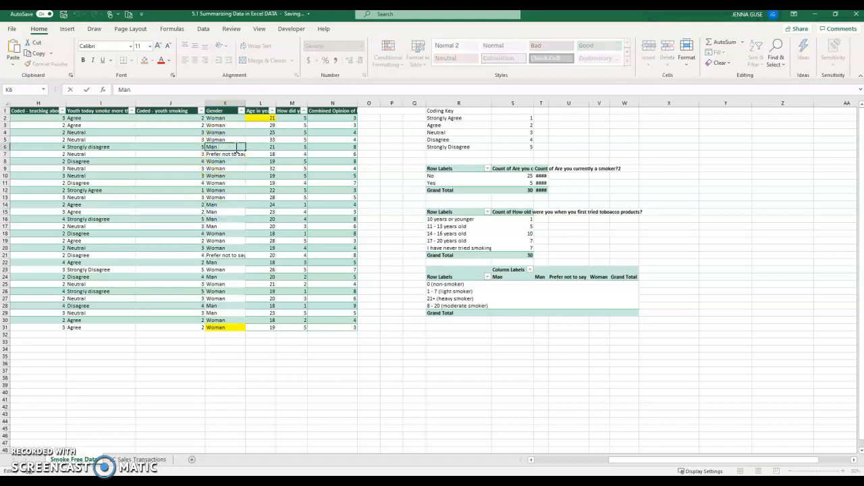
pyautogui.press('Return')
pyautogui.click(235, 146)
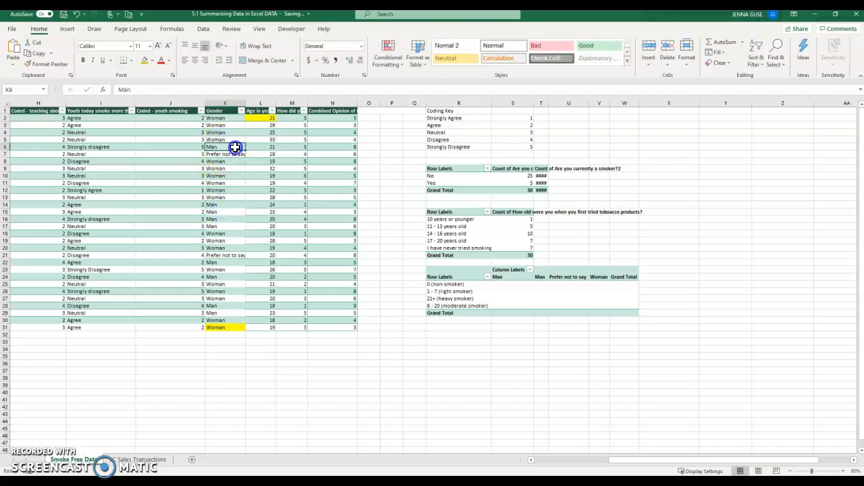
# Refresh the new PivotTable so it picks up the corrected gender data
pyautogui.click(468, 271)
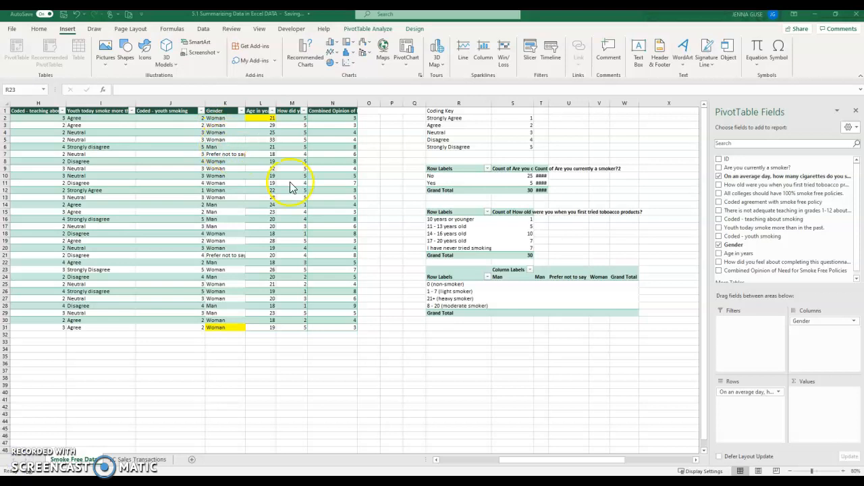
pyautogui.click(368, 28)
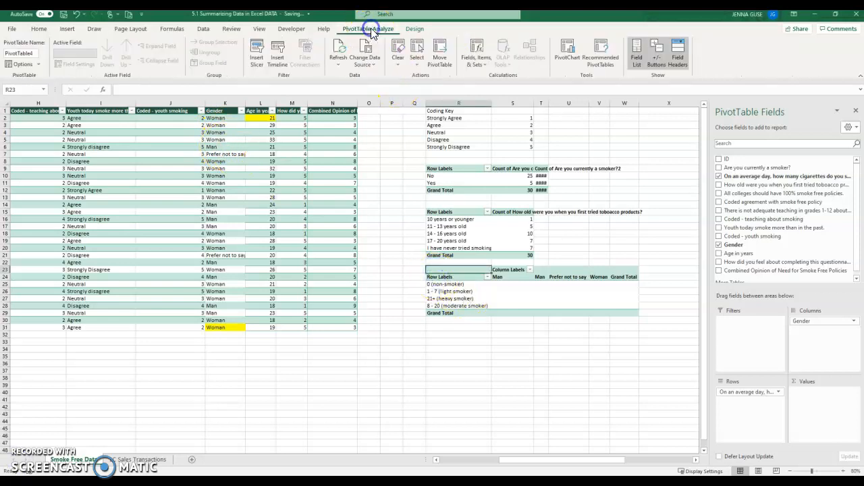
pyautogui.click(368, 63)
pyautogui.click(335, 46)
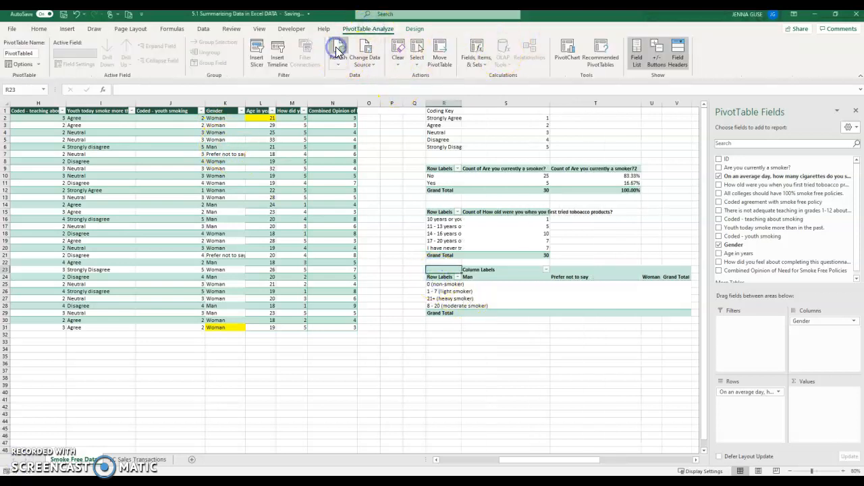
# Add the Gender field to values to count respondents by gender and daily cigarette use
pyautogui.moveTo(490, 280); pyautogui.dragTo(652, 293)
pyautogui.click(517, 279)
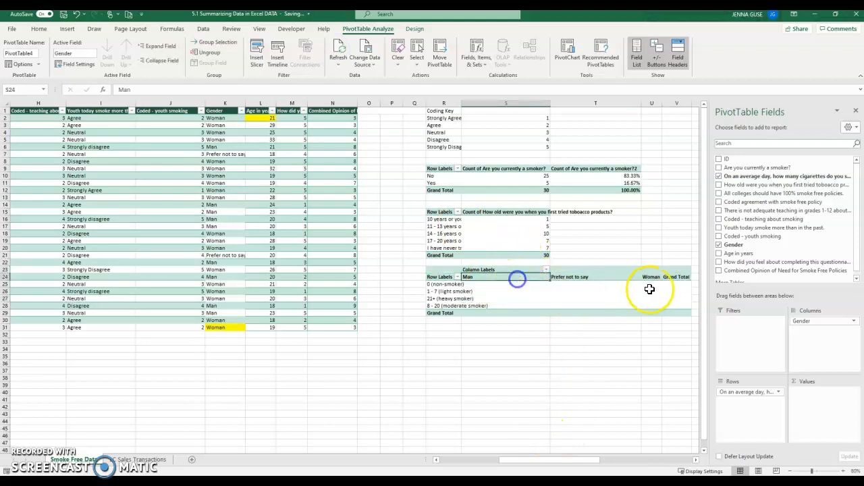
pyautogui.click(646, 279)
pyautogui.click(578, 283)
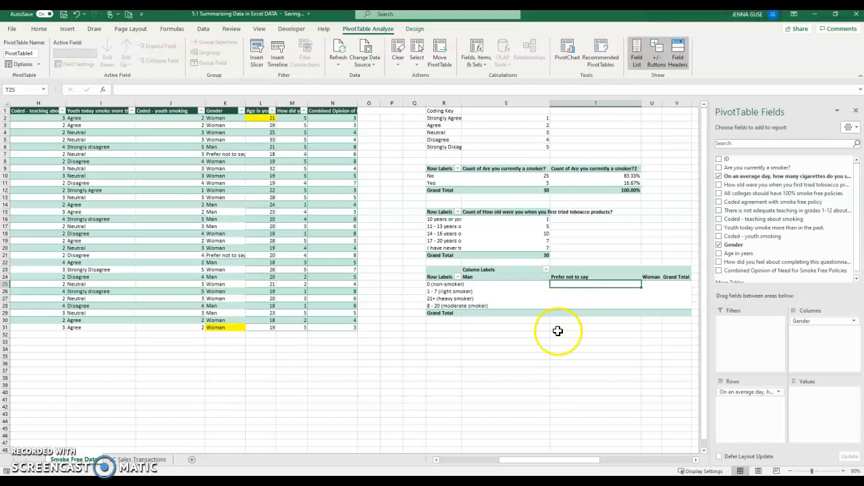
pyautogui.moveTo(561, 459); pyautogui.dragTo(569, 460)
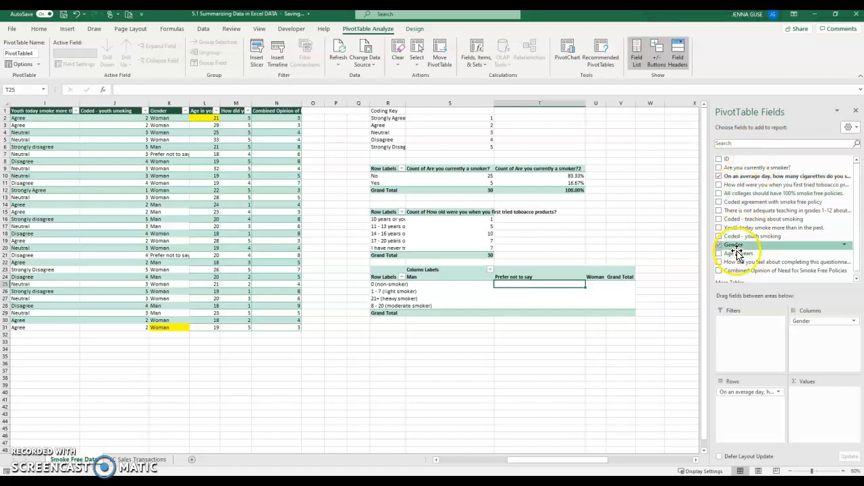
pyautogui.moveTo(734, 244); pyautogui.dragTo(827, 398)
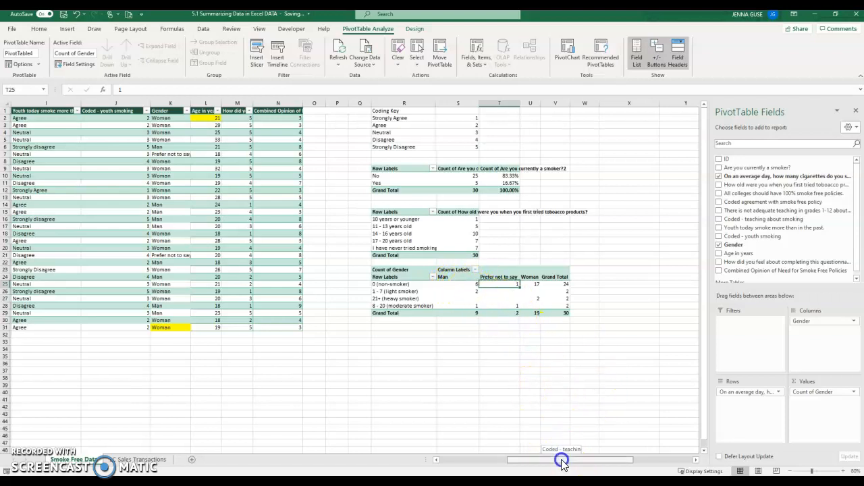
# Review the gender-by-cigarette-use counts and totals in the new PivotTable
pyautogui.hscroll(-1, 560, 459)
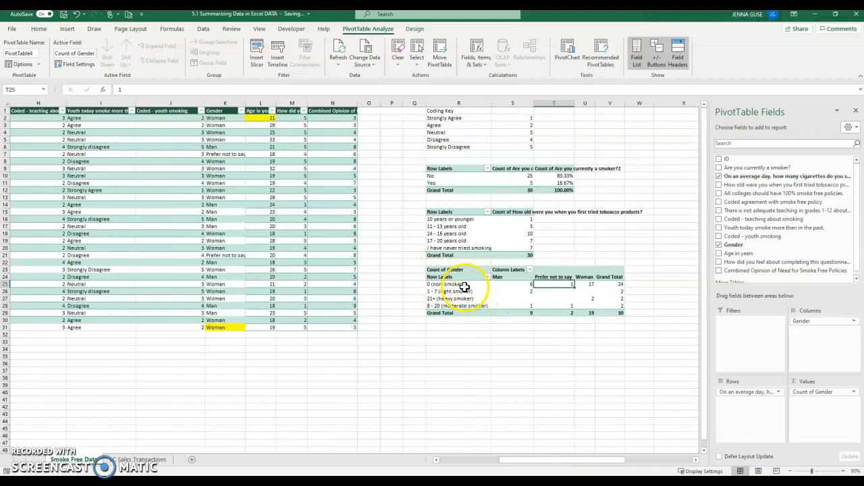
pyautogui.moveTo(463, 284); pyautogui.dragTo(589, 284)
pyautogui.click(590, 284)
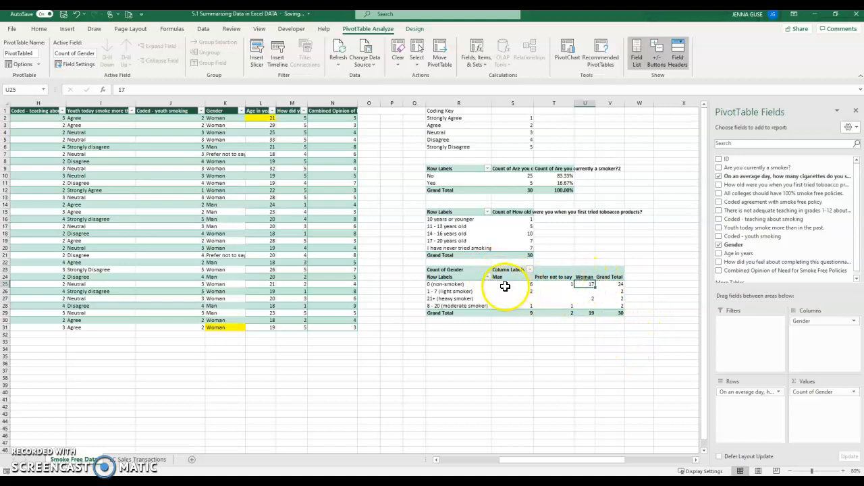
pyautogui.moveTo(460, 291); pyautogui.dragTo(518, 290)
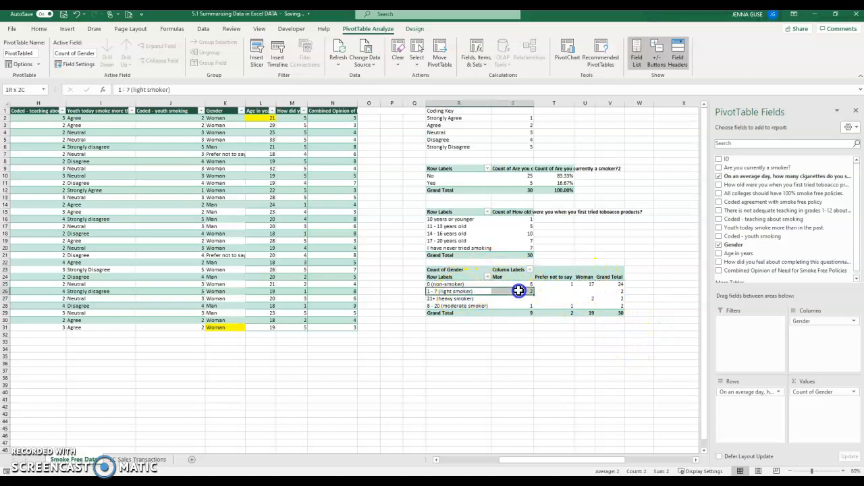
pyautogui.moveTo(465, 299); pyautogui.dragTo(594, 297)
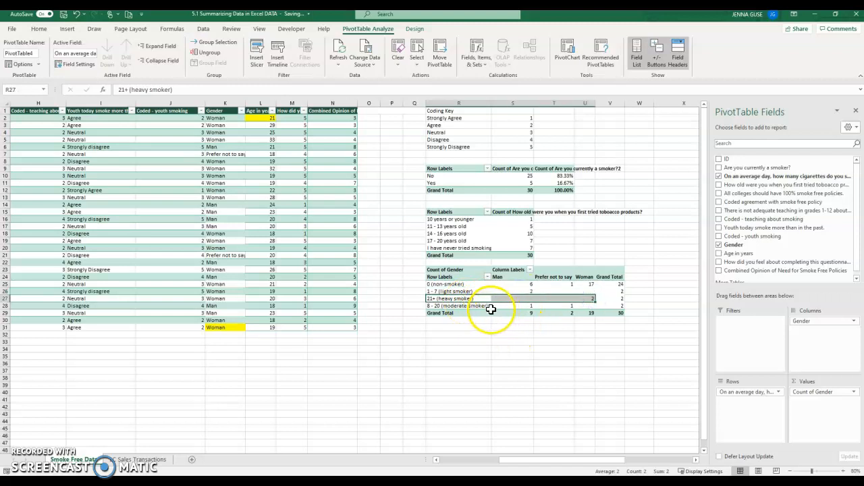
pyautogui.moveTo(521, 308); pyautogui.dragTo(565, 307)
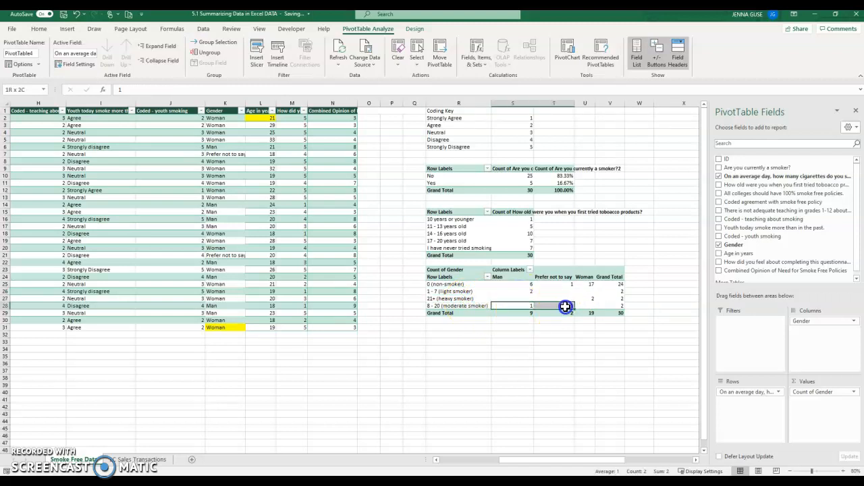
pyautogui.moveTo(520, 284); pyautogui.dragTo(586, 287)
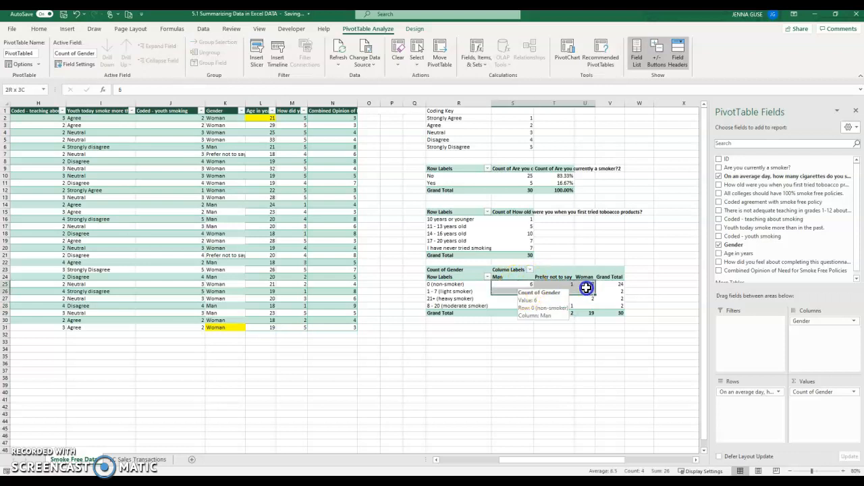
pyautogui.click(585, 313)
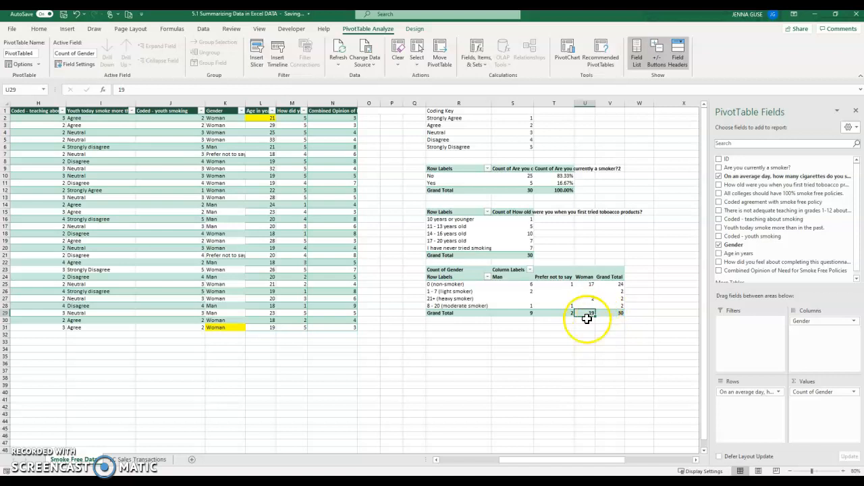
pyautogui.click(611, 284)
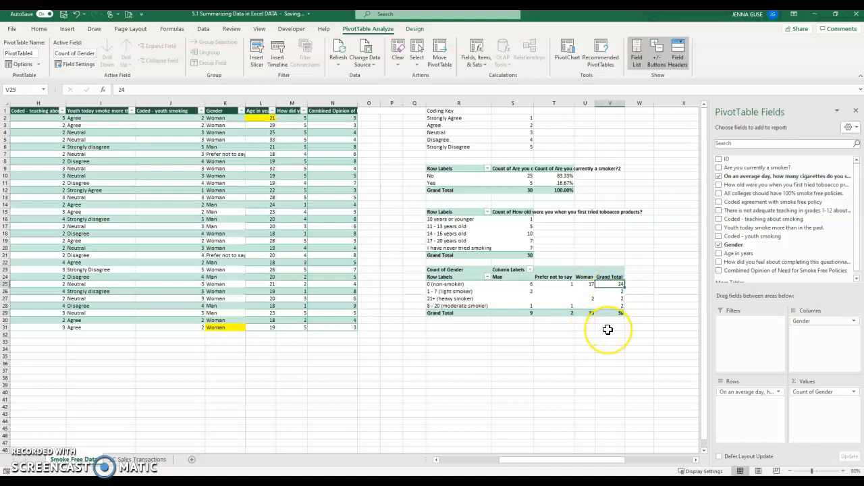